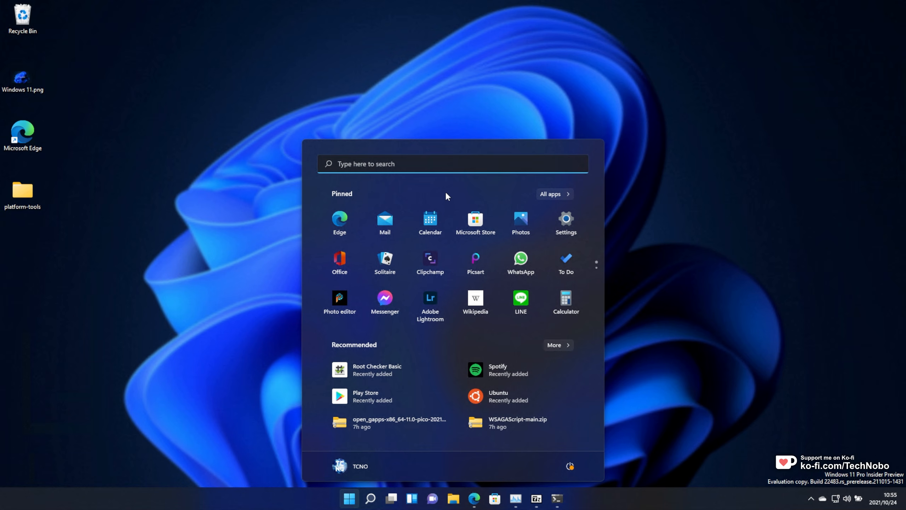
- Open Windows Subsystem for Android settings from the Start menu's All apps list
click(552, 196)
scroll(523, 372, down, 15)
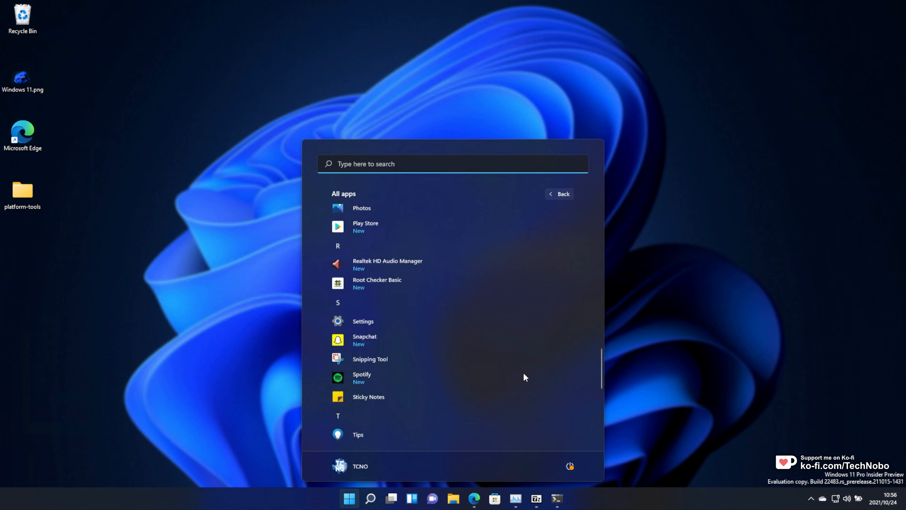
scroll(522, 371, up, 5)
scroll(380, 243, up, 3)
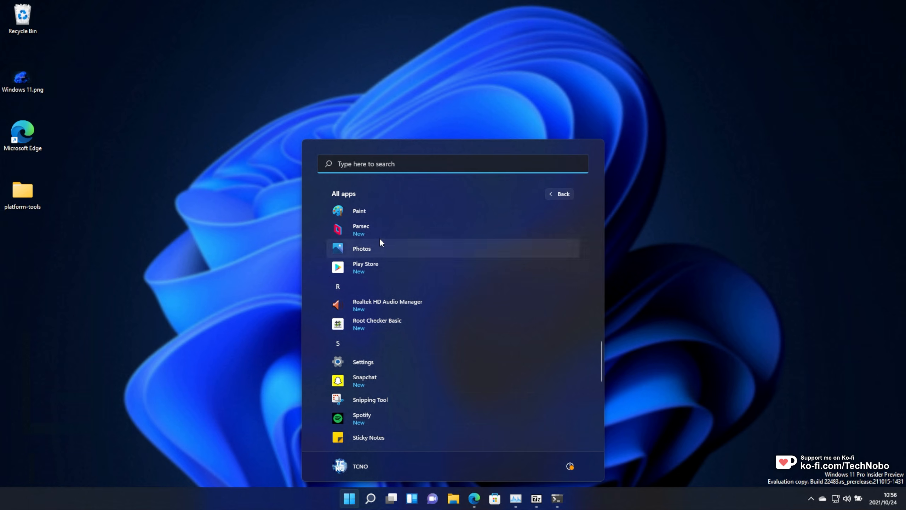
scroll(501, 319, up, 2)
scroll(503, 322, down, 3)
scroll(501, 318, down, 6)
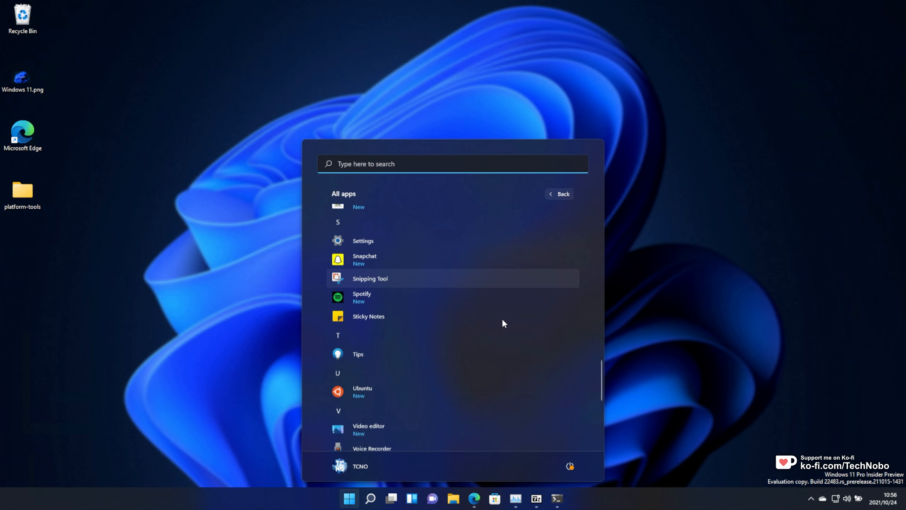
click(403, 350)
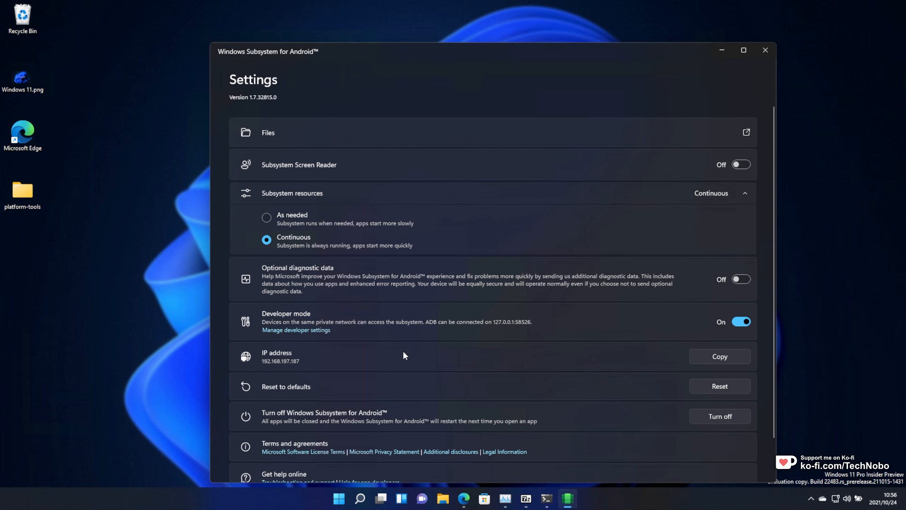
- Reposition and minimize the Windows Subsystem for Android settings window, and arrange the Speedtest by Ookla.apk icon on the desktop
drag(456, 57, 423, 34)
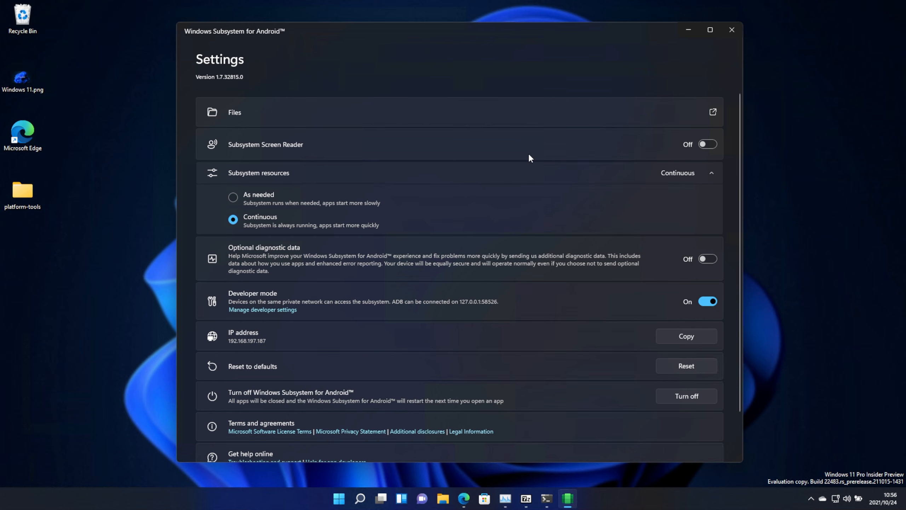
drag(616, 37, 625, 37)
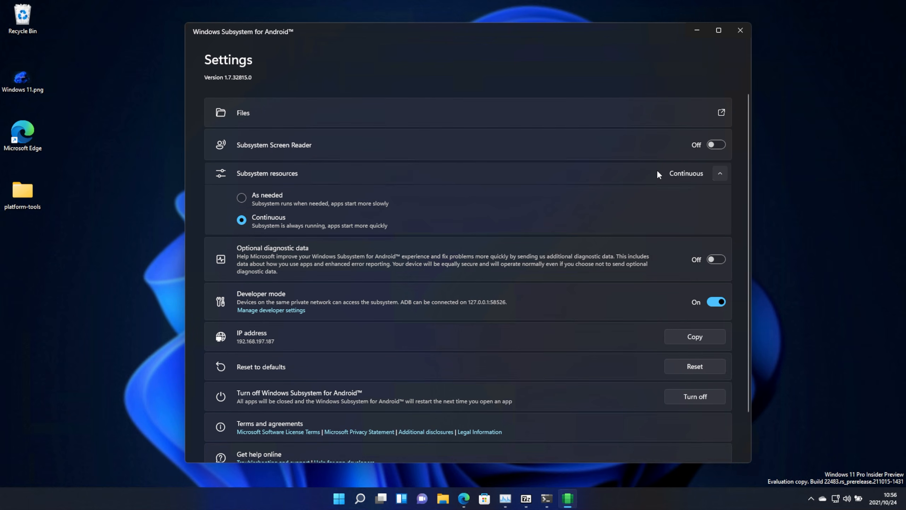
click(696, 30)
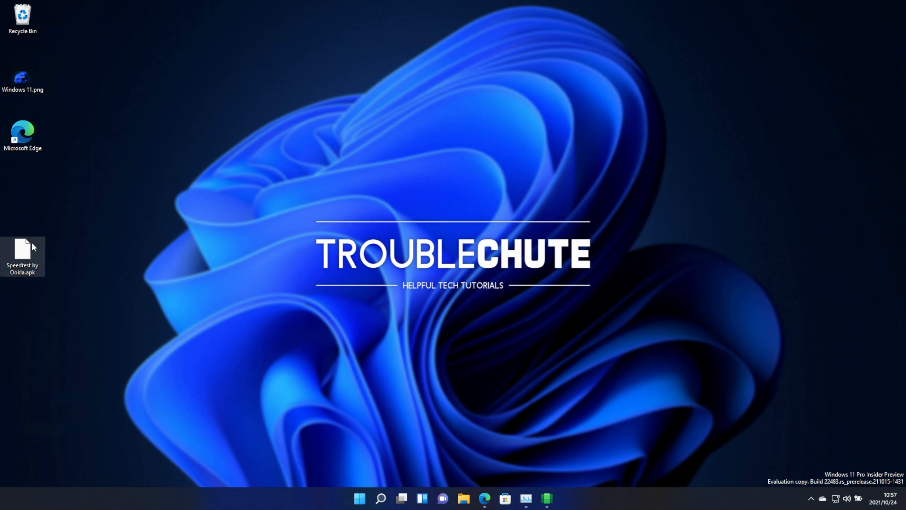
drag(32, 241, 35, 176)
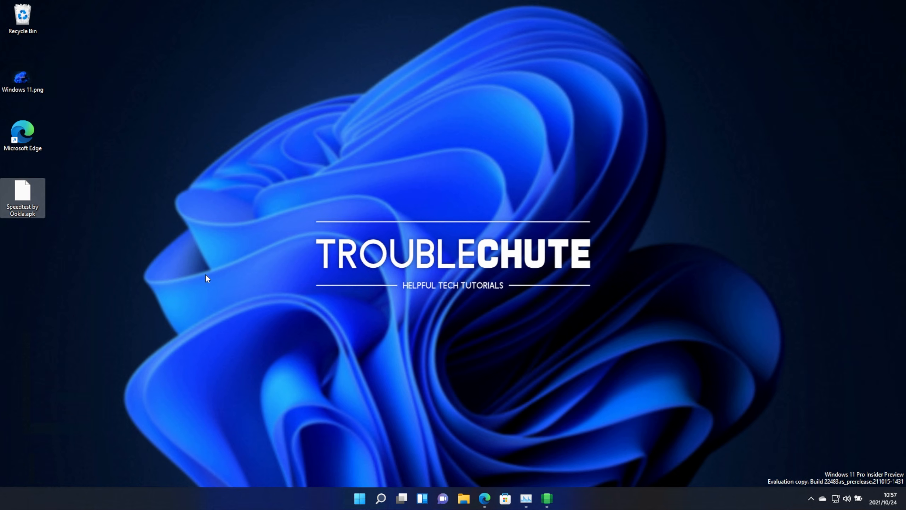
- Open the TcNo-WSA-SimpleSideload GitHub repository in Edge and read through its README
click(484, 490)
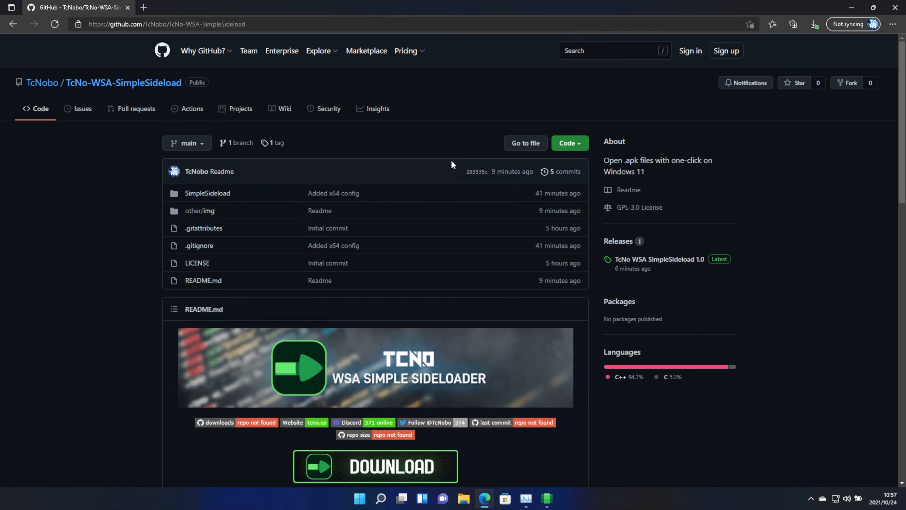
scroll(451, 160, down, 5)
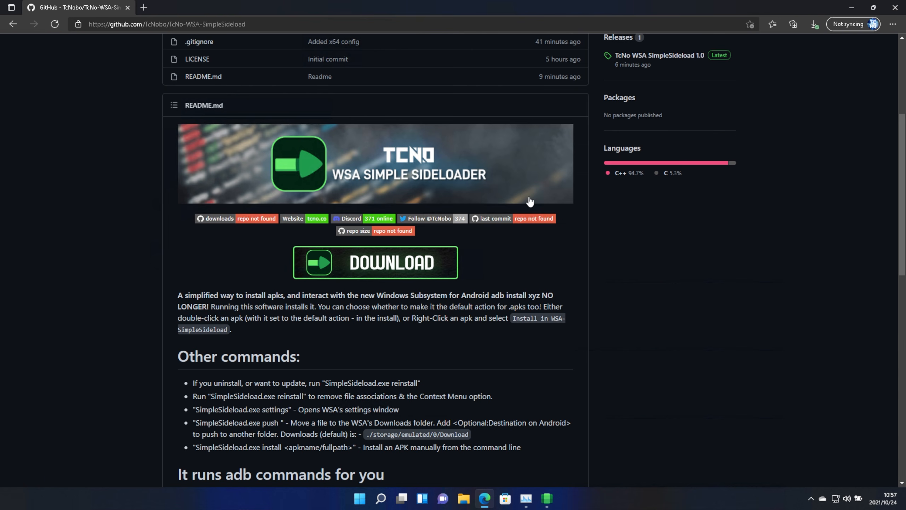
scroll(481, 337, up, 3)
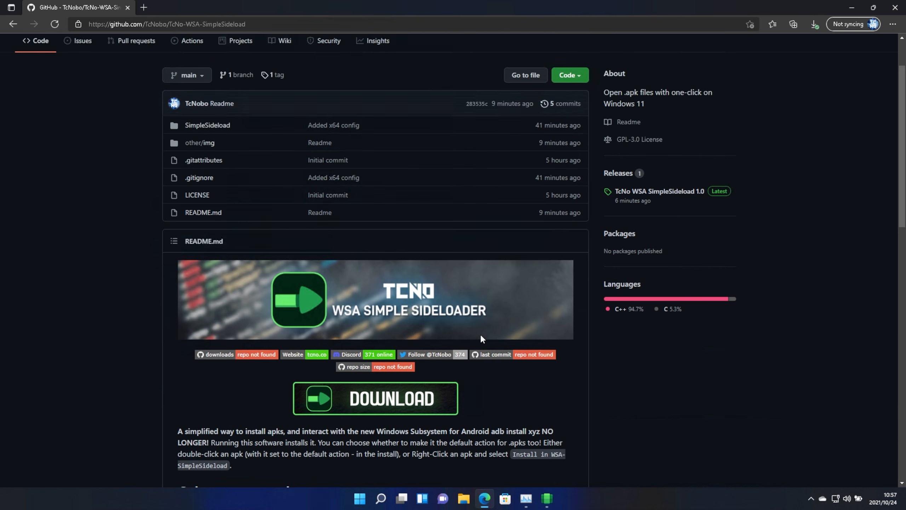
scroll(480, 339, up, 2)
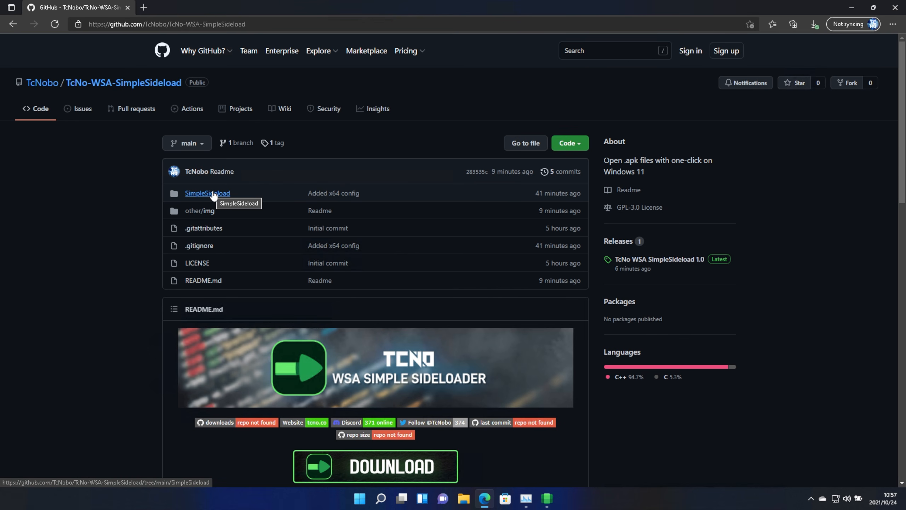
scroll(214, 195, down, 6)
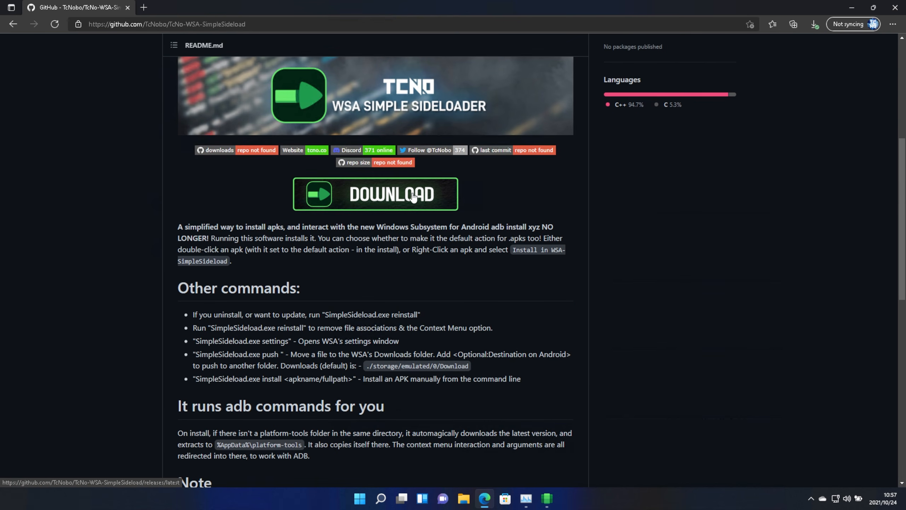
scroll(370, 196, down, 9)
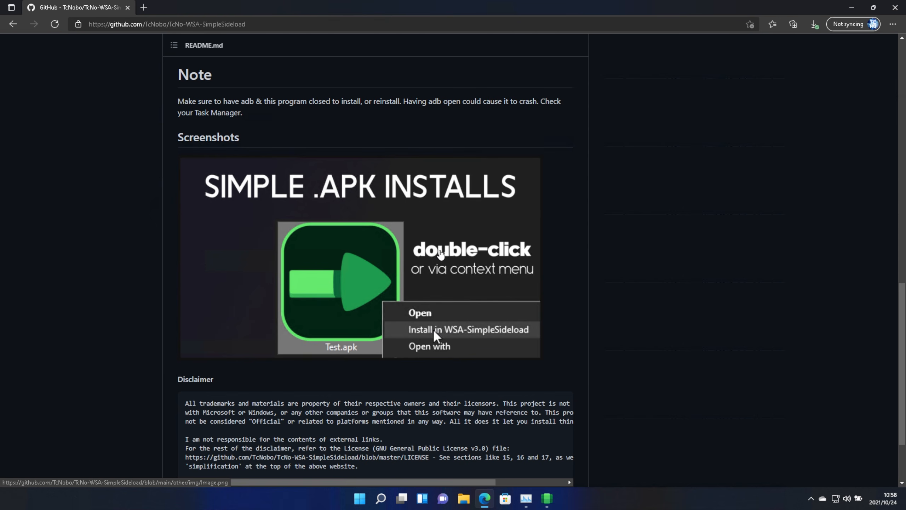
scroll(544, 258, up, 10)
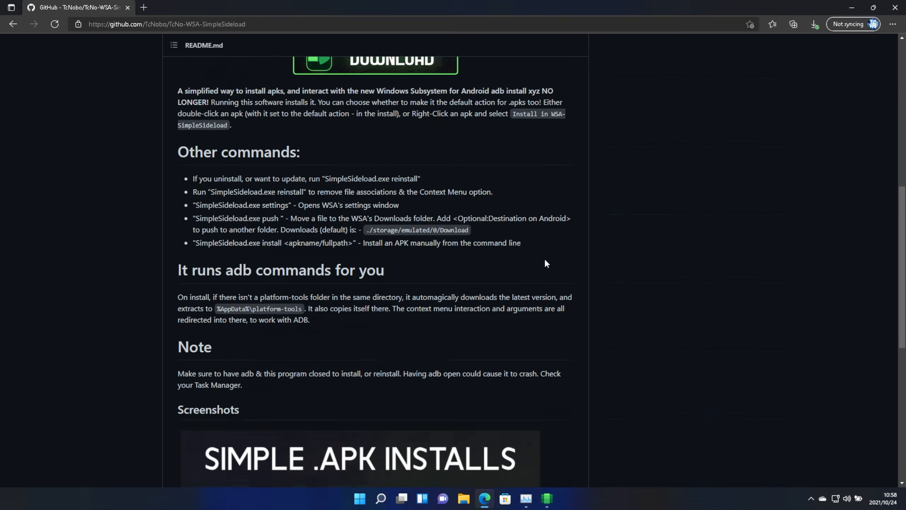
- Go to the latest release, download SimpleSideload.exe from the assets and run it
click(409, 259)
scroll(410, 260, down, 5)
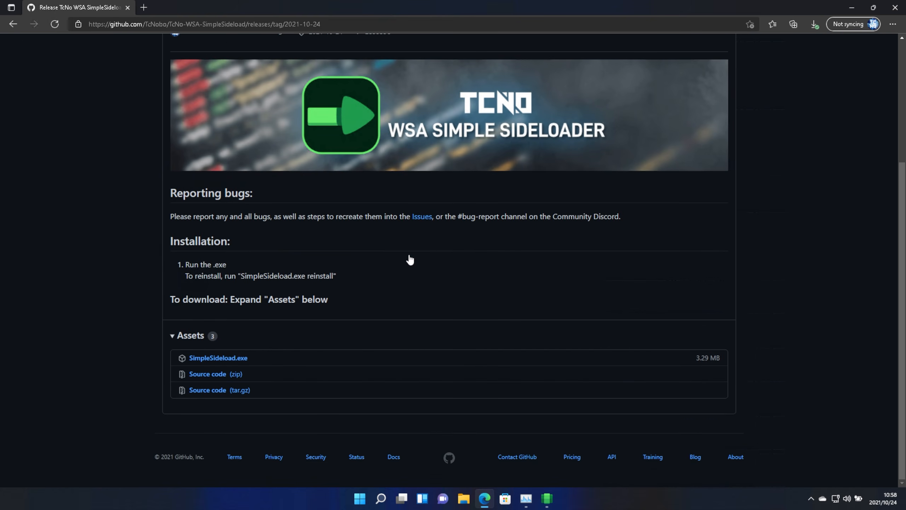
click(238, 357)
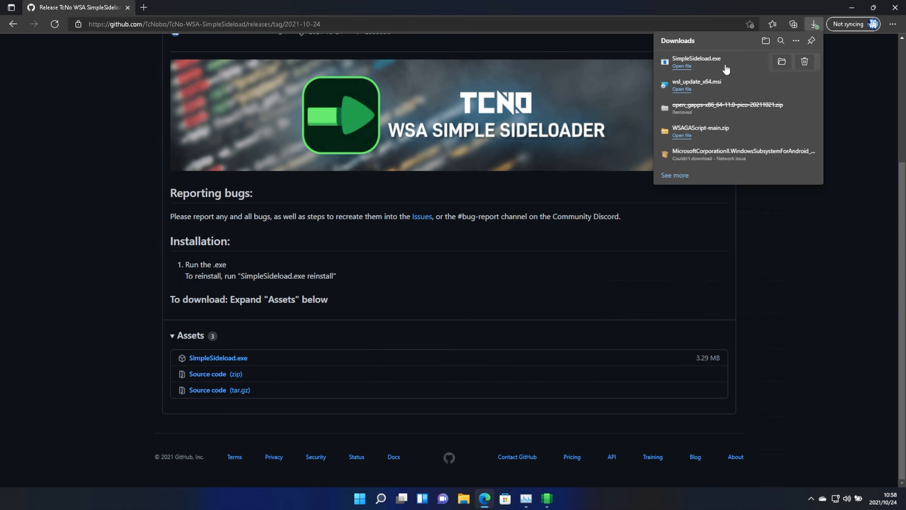
click(728, 65)
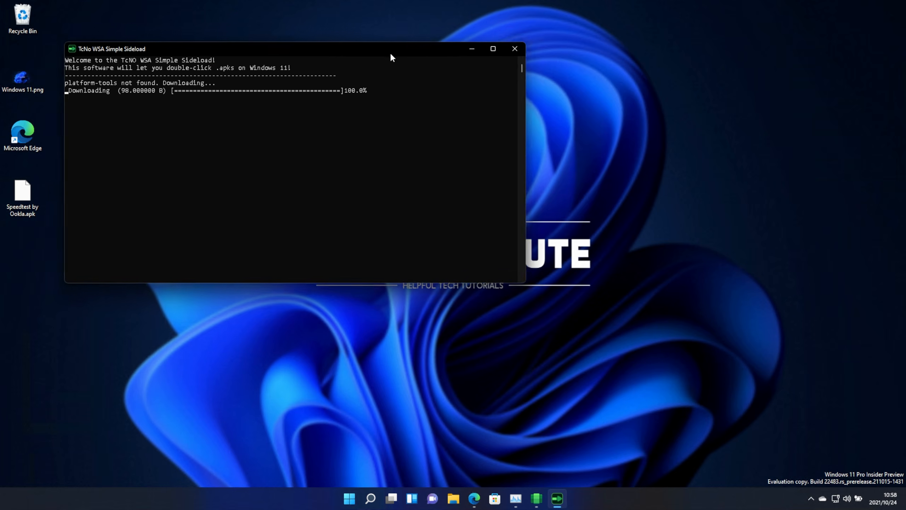
- Answer y to associate .apk files with the auto-installer and allow the app to make changes to the device
drag(391, 54, 537, 128)
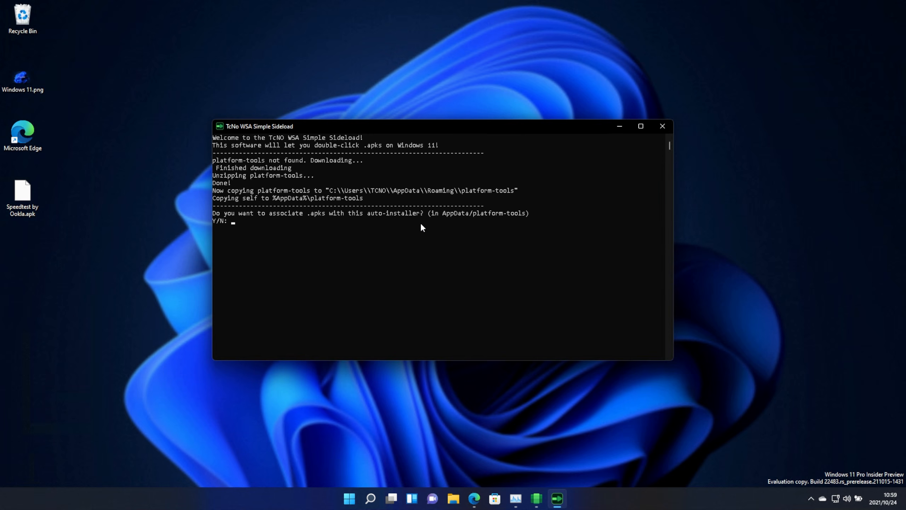
text(y)
key(Return)
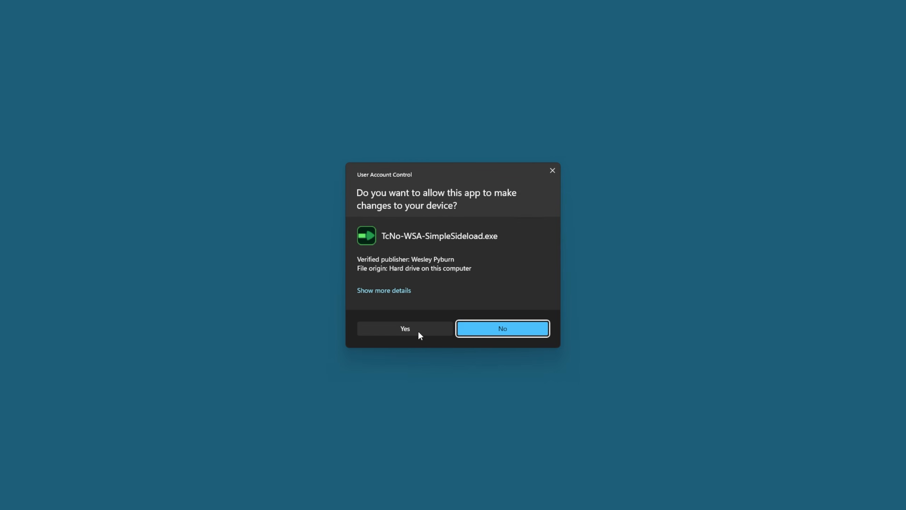
click(418, 331)
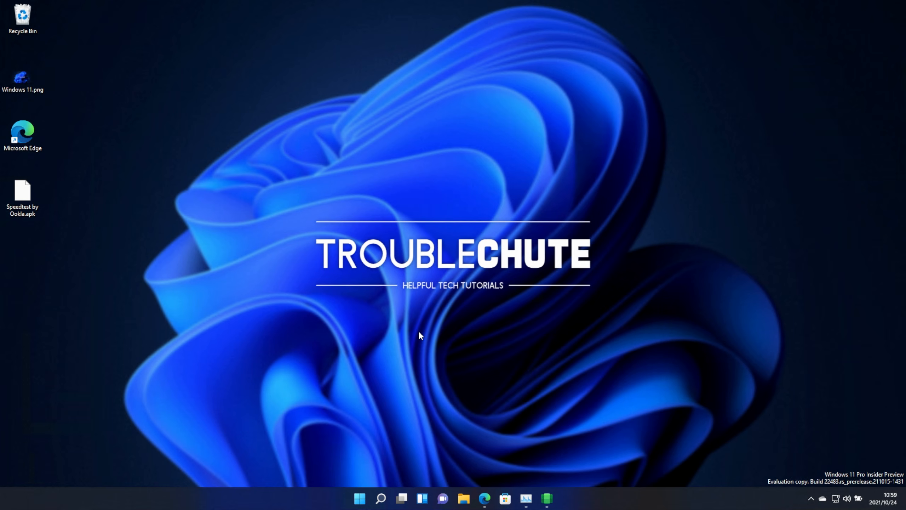
- Restart Windows Explorer from Task Manager
click(36, 195)
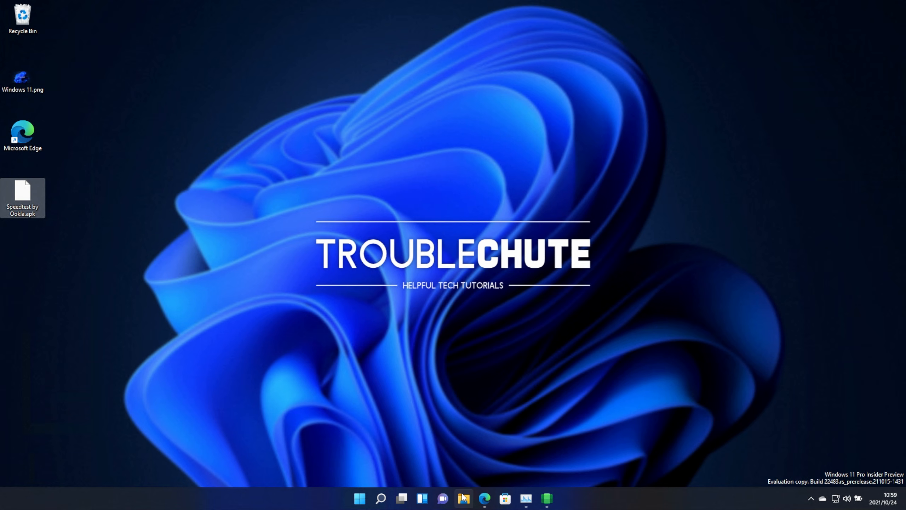
click(464, 392)
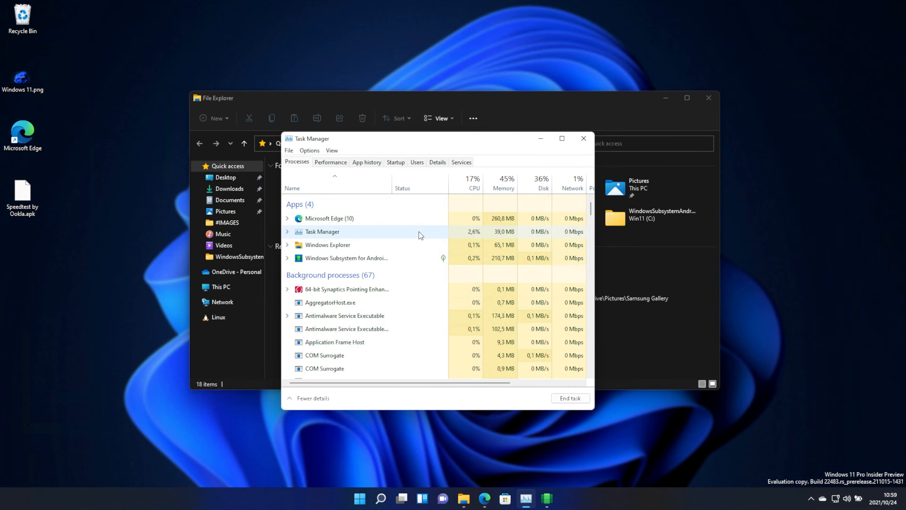
right_click(341, 245)
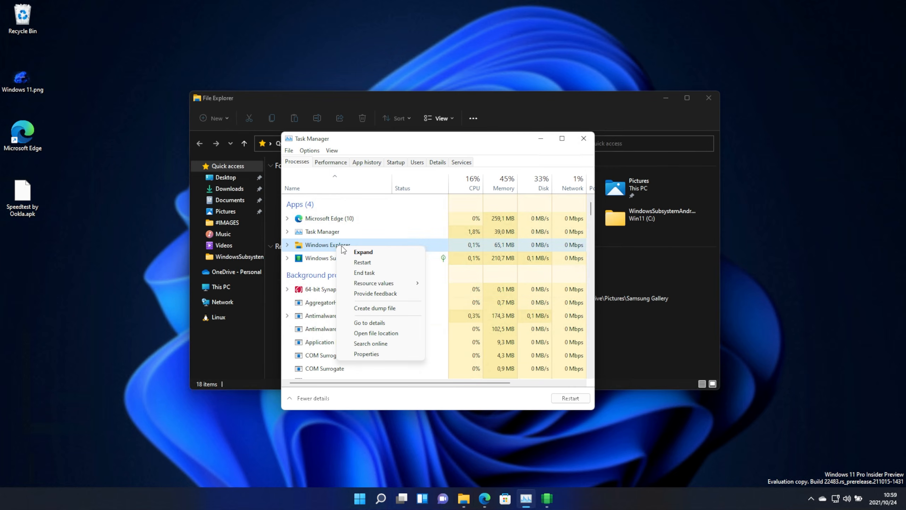
click(380, 263)
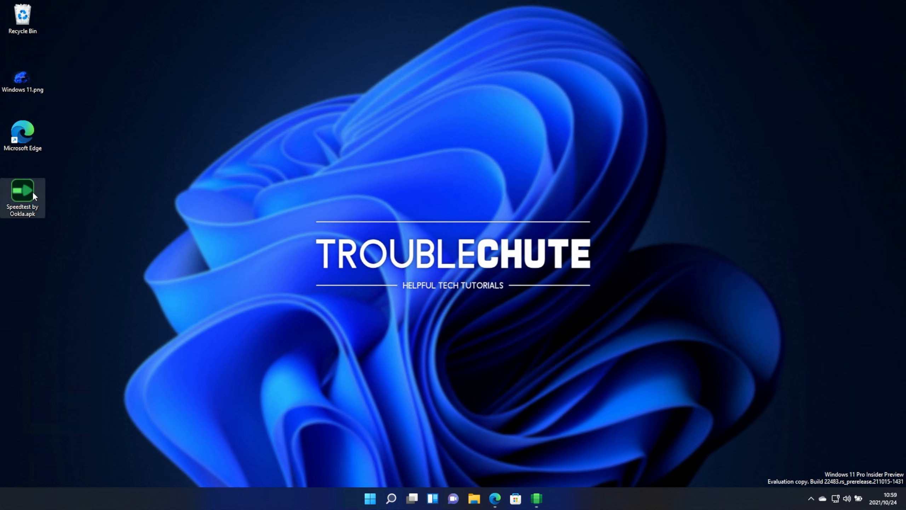
- Install Speedtest by Ookla.apk using the Install in WSA-SimpleSideload context option
right_click(32, 191)
click(102, 323)
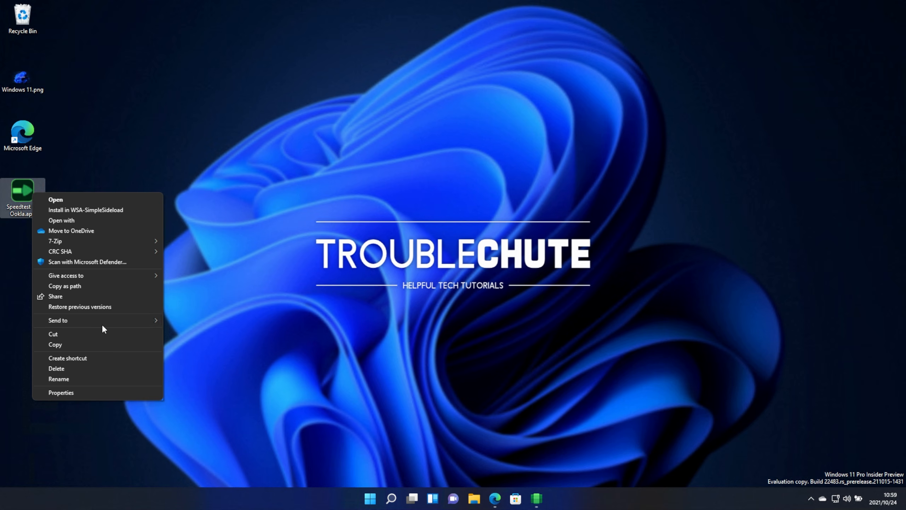
click(98, 210)
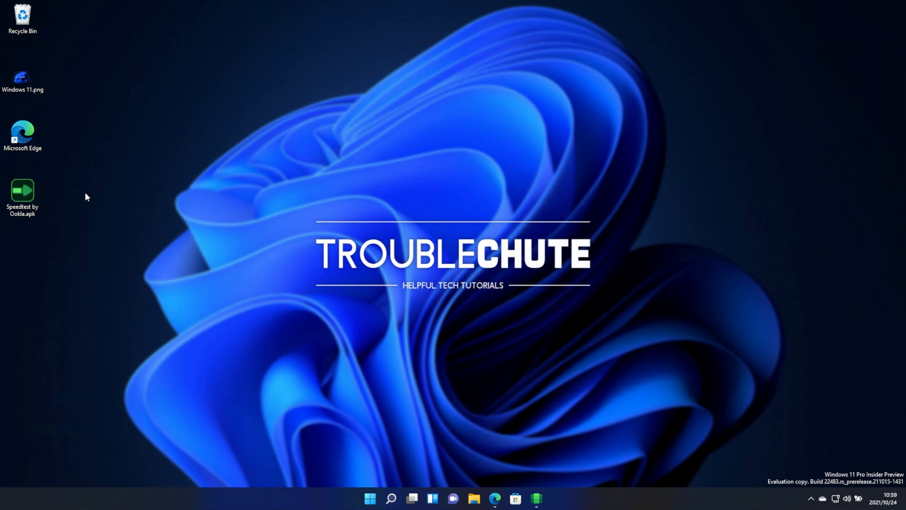
- Search the Start menu for speed
click(370, 498)
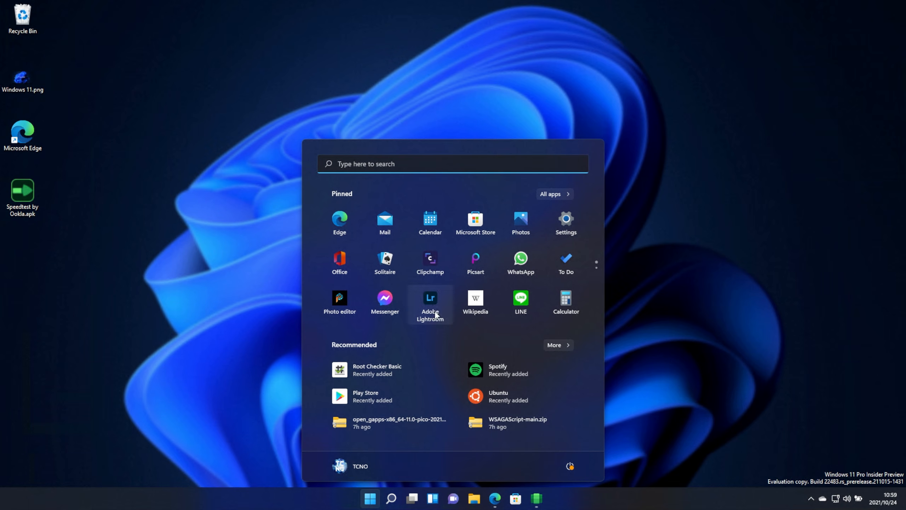
text(speed)
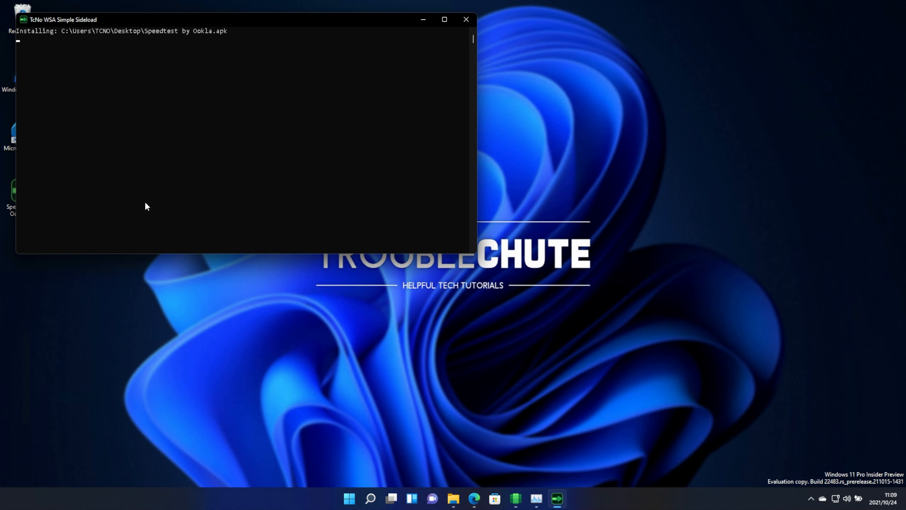
- Refresh the WSA IP address in settings and enter 192.168.201.185 as the WSA IP in the sideload console
drag(238, 22, 433, 132)
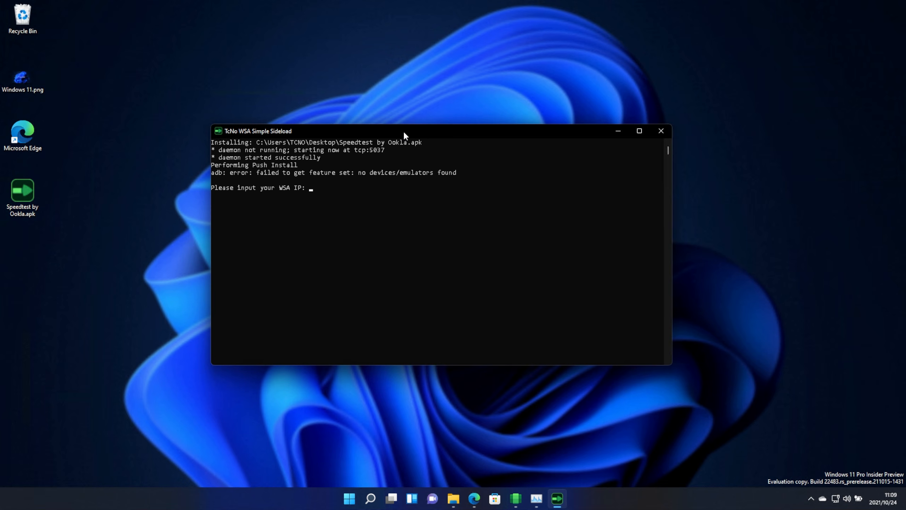
drag(404, 135, 424, 88)
click(515, 498)
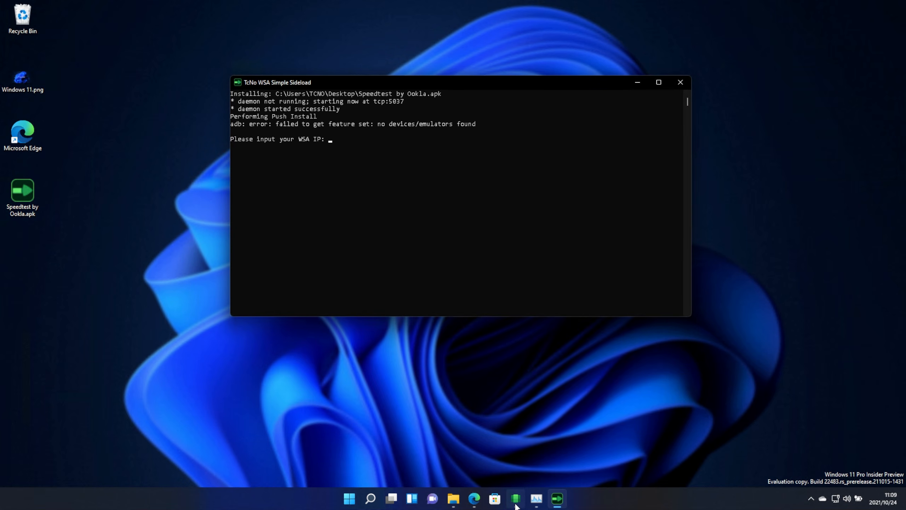
click(557, 498)
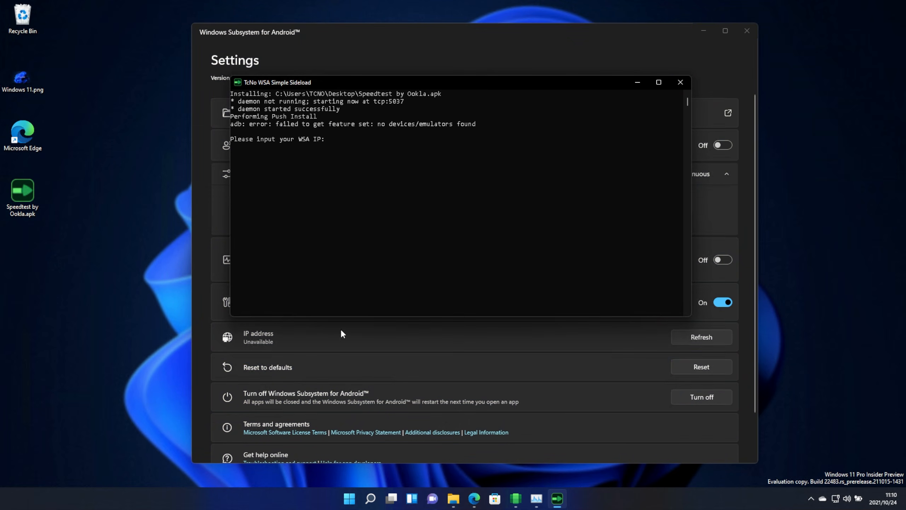
click(707, 338)
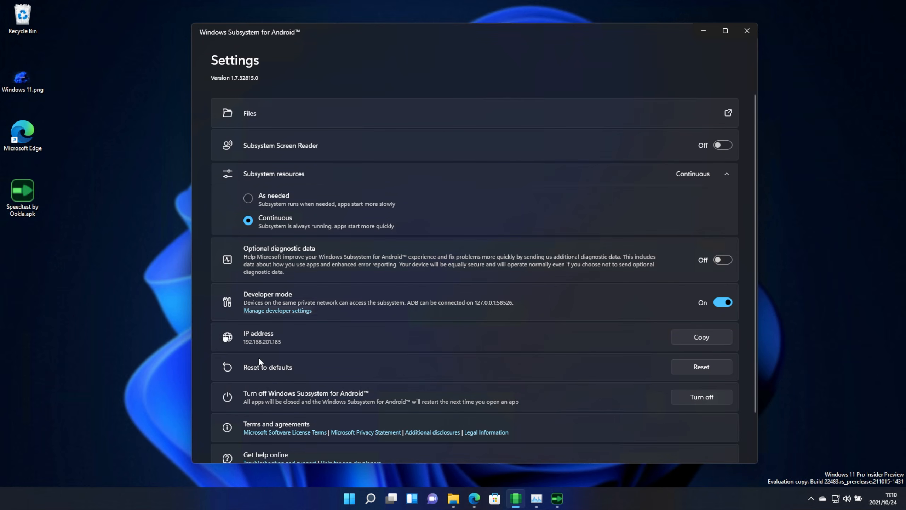
click(557, 498)
text(19)
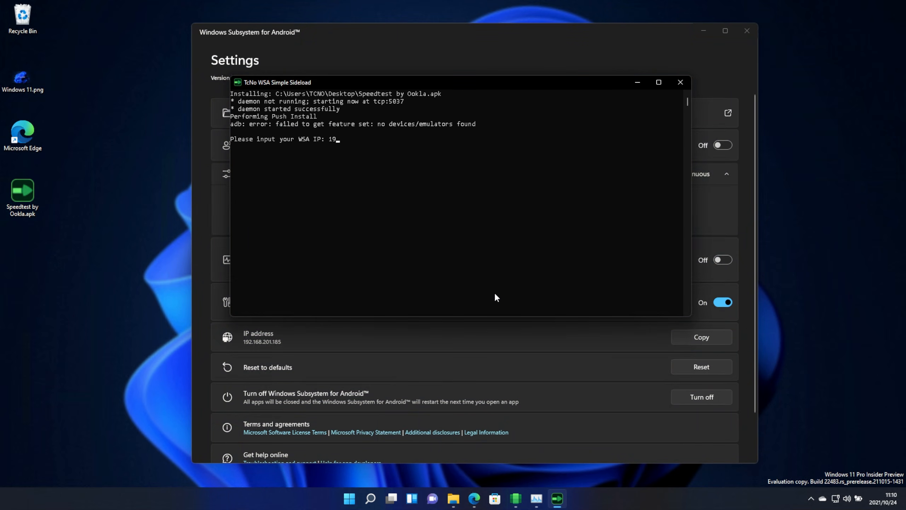
text(2.168.201.185)
key(Return)
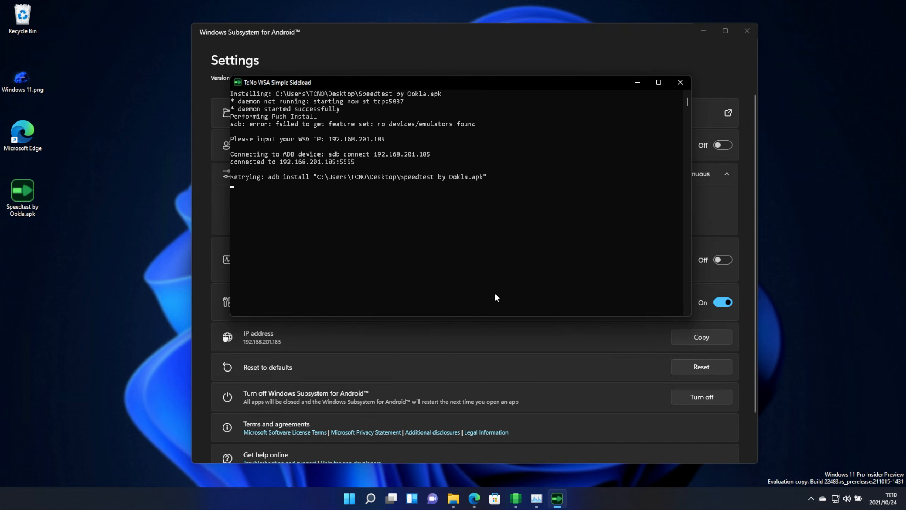
- Minimize the WSA settings window and open the All apps list in the Start menu
click(703, 31)
drag(483, 80, 477, 109)
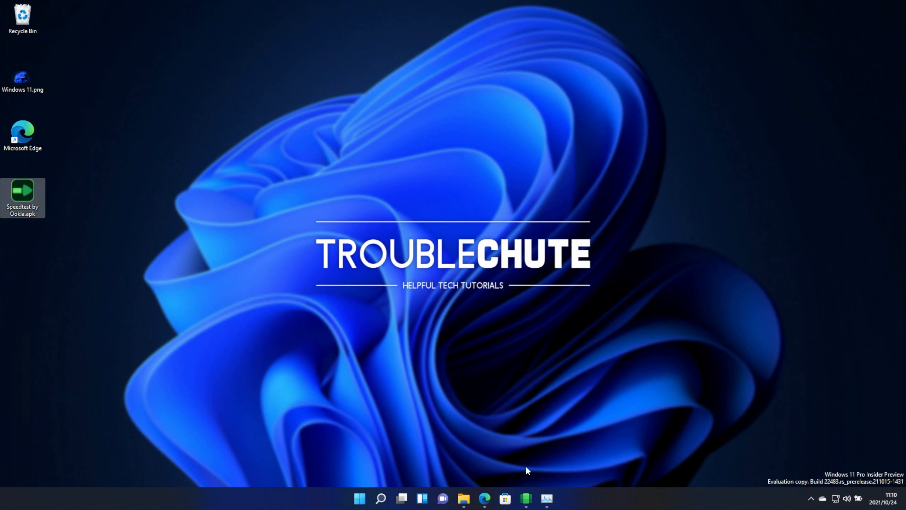
click(360, 498)
click(555, 194)
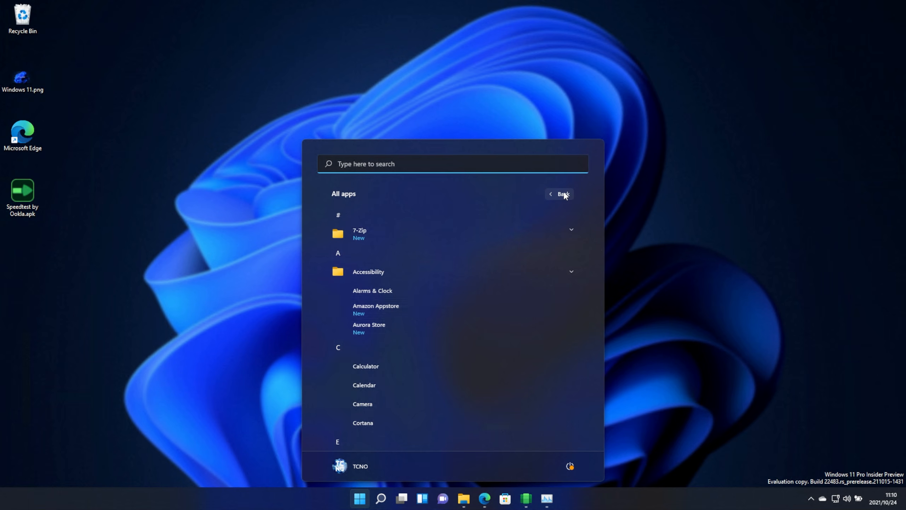
- Launch the installed Speedtest app from the All apps list
scroll(498, 307, down, 10)
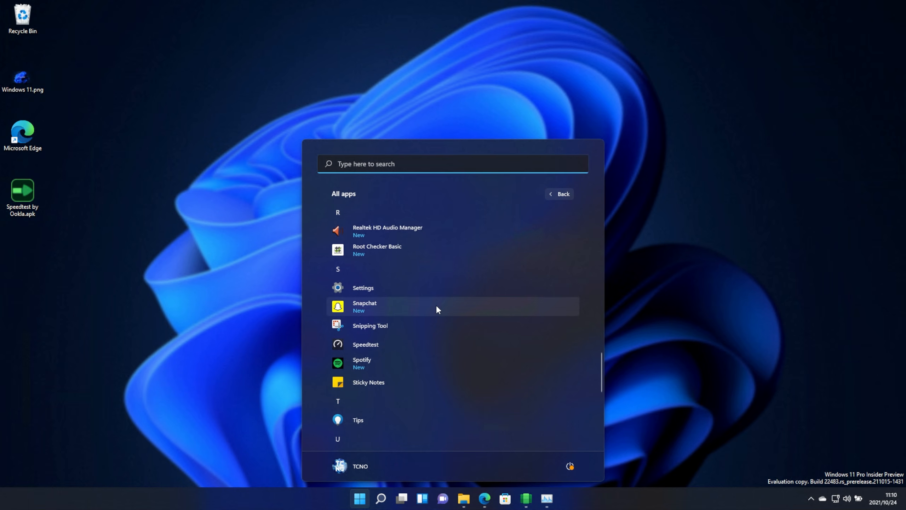
click(389, 345)
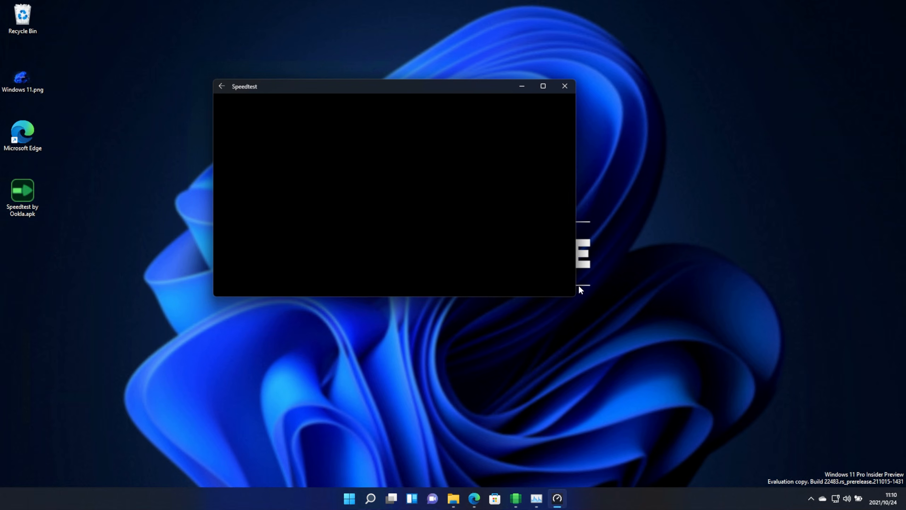
- Enlarge the Speedtest window and close the app
drag(576, 296, 737, 381)
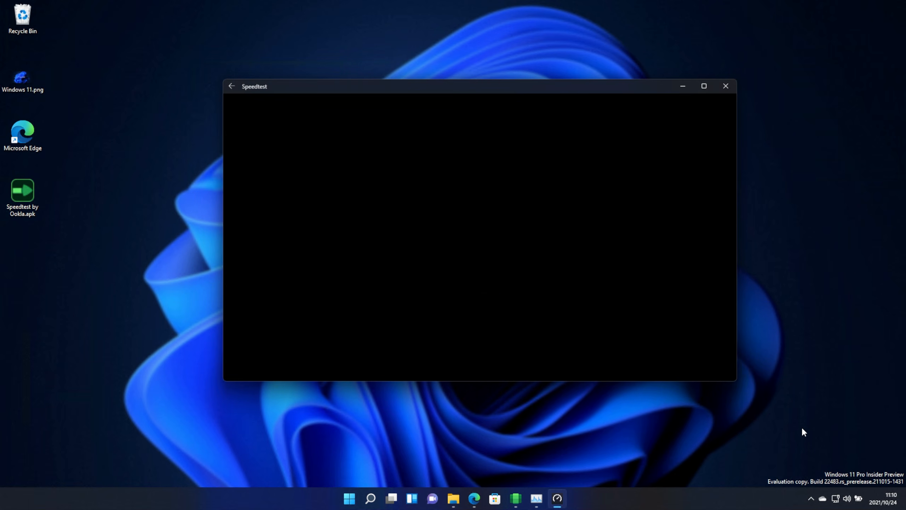
click(453, 451)
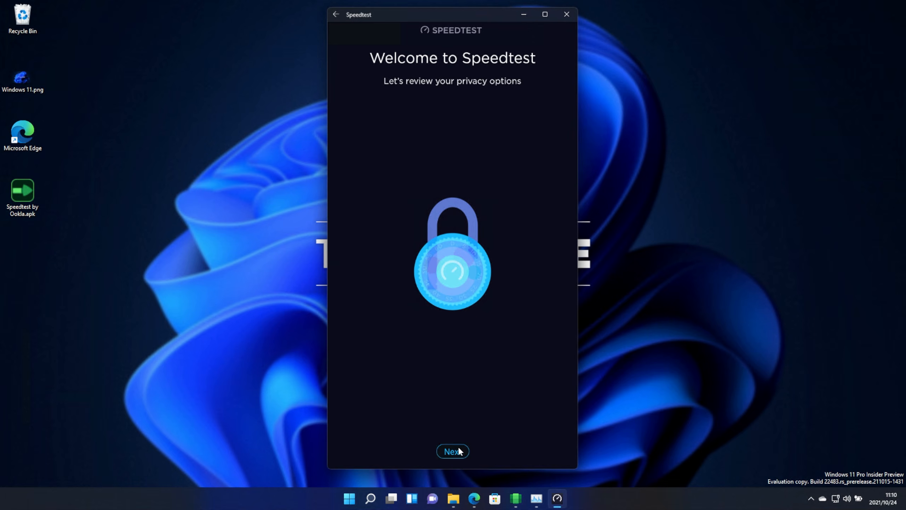
click(565, 16)
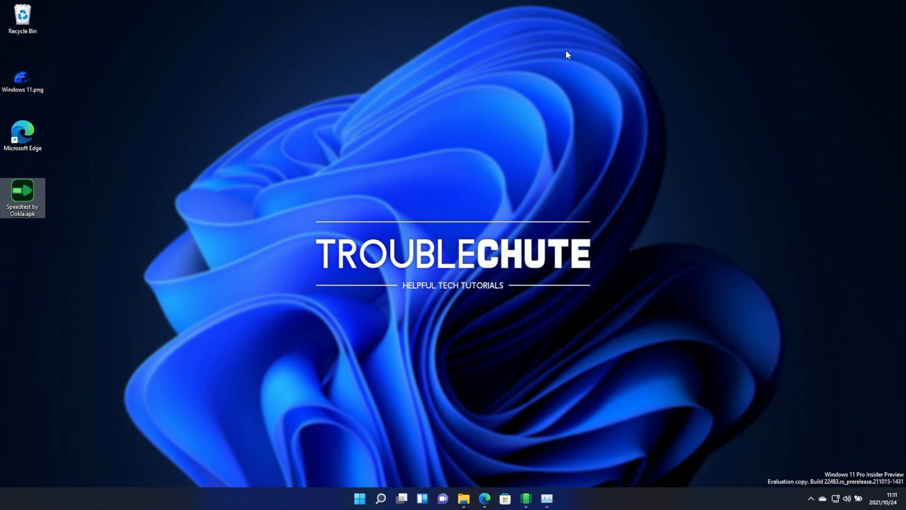
- Open the Speedtest by Ookla.apk context menu to review its options, then dismiss it
right_click(32, 191)
click(92, 322)
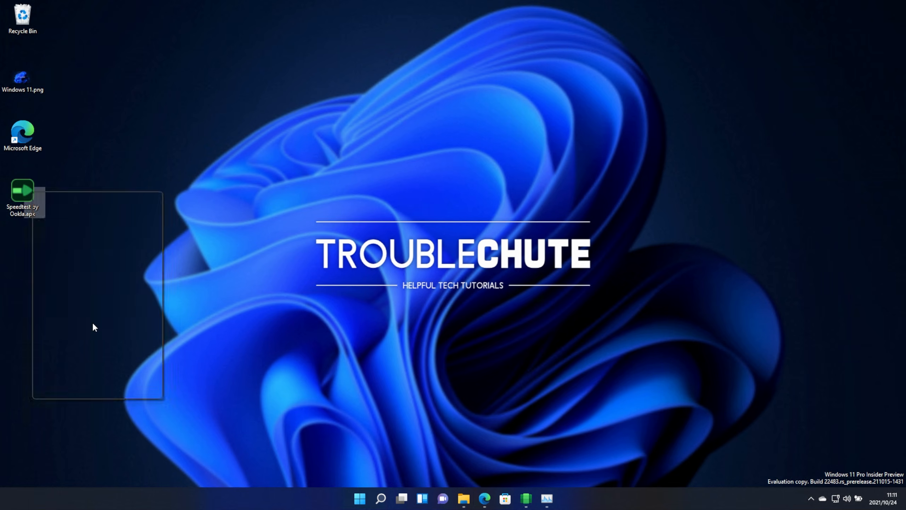
click(529, 201)
click(528, 202)
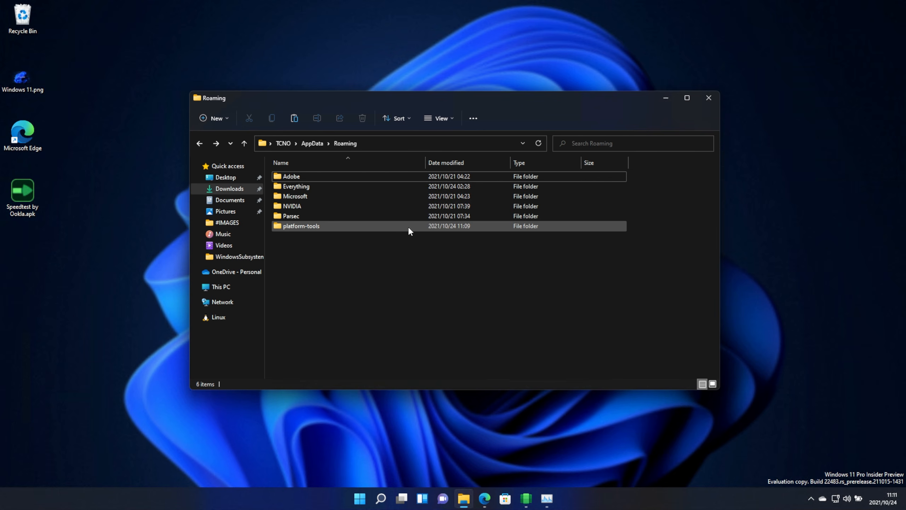
- Browse the platform-tools folder in Roaming and select TcNo-WSA-SimpleSideload.exe
double_click(408, 227)
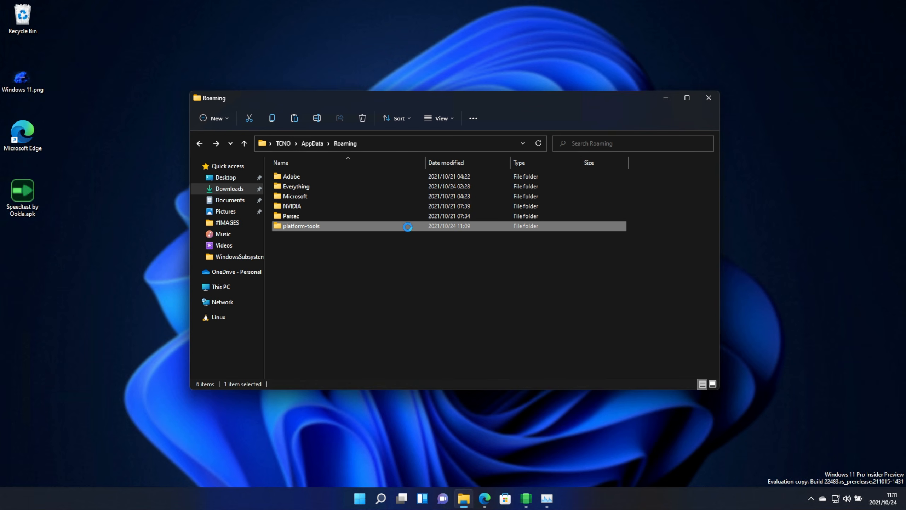
click(326, 324)
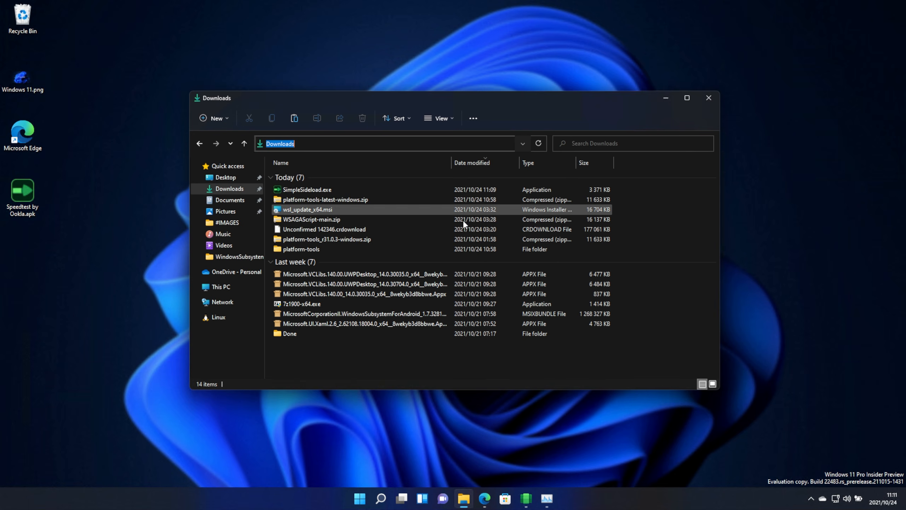
- Open a command prompt in the Downloads folder
text(cmd)
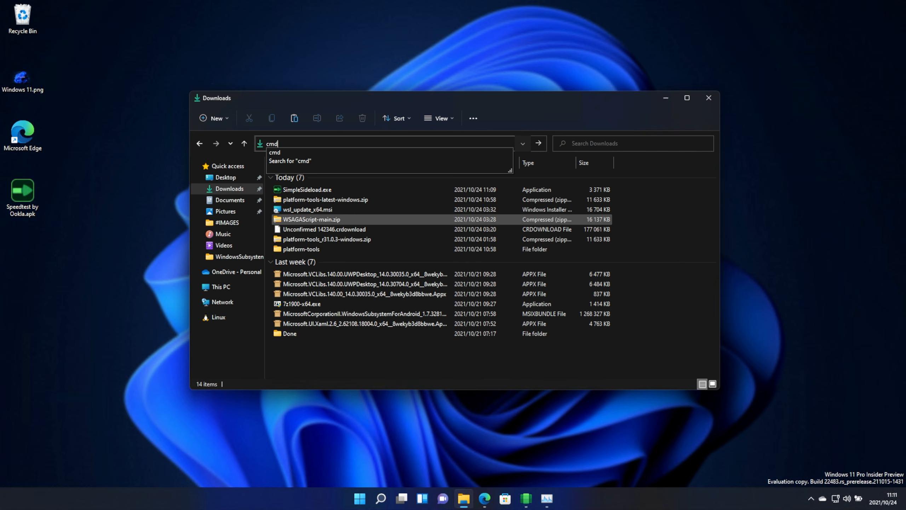
key(Return)
drag(312, 41, 504, 139)
- Run SimpleSideload.exe unlink and allow it in the User Account Control prompt
text(s>Si)
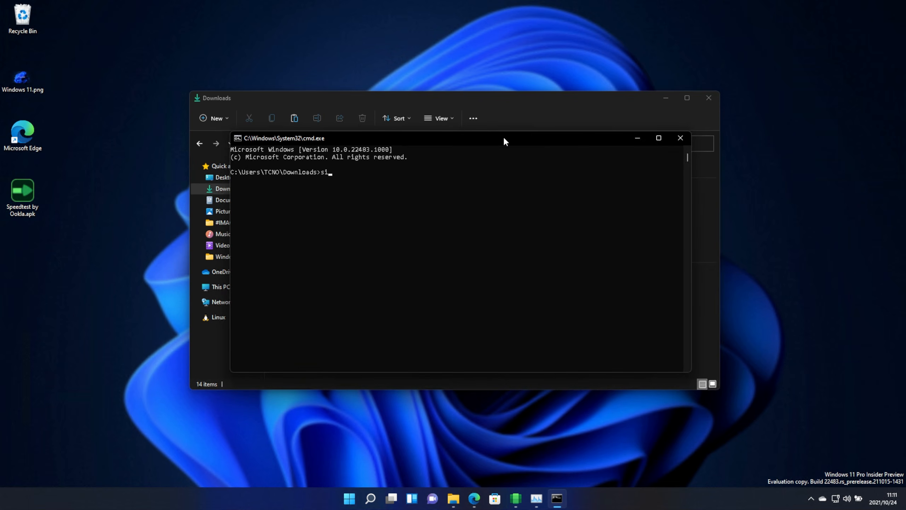
text(mple)
key(Tab)
text(unlink)
key(Return)
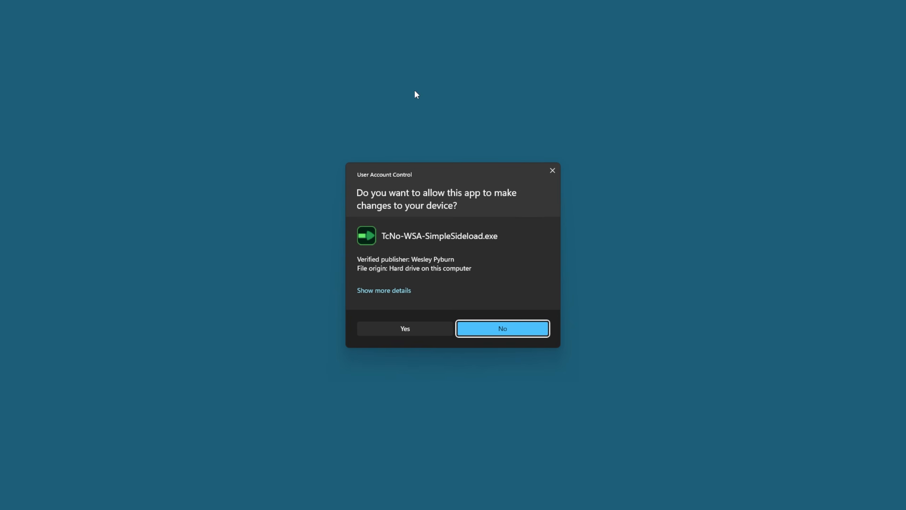
click(436, 331)
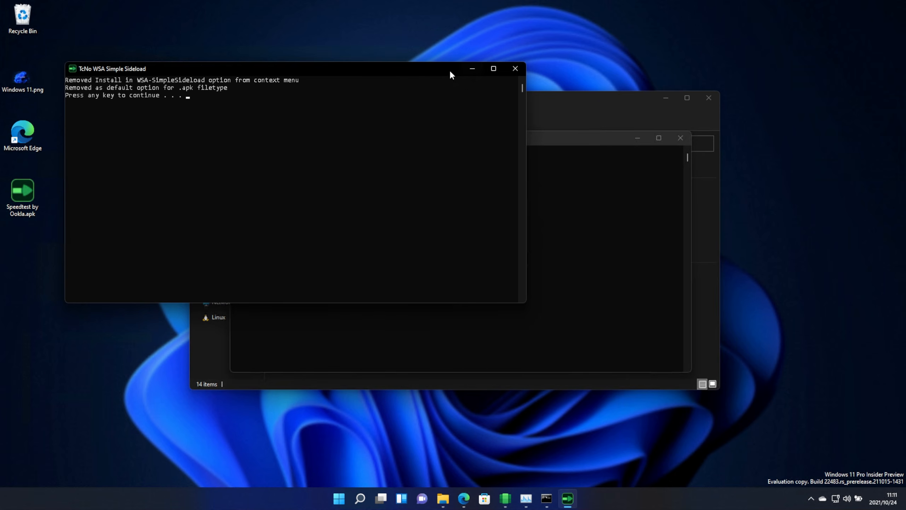
- Close the sideload console and command prompt, and minimize File Explorer
key(Return)
click(681, 139)
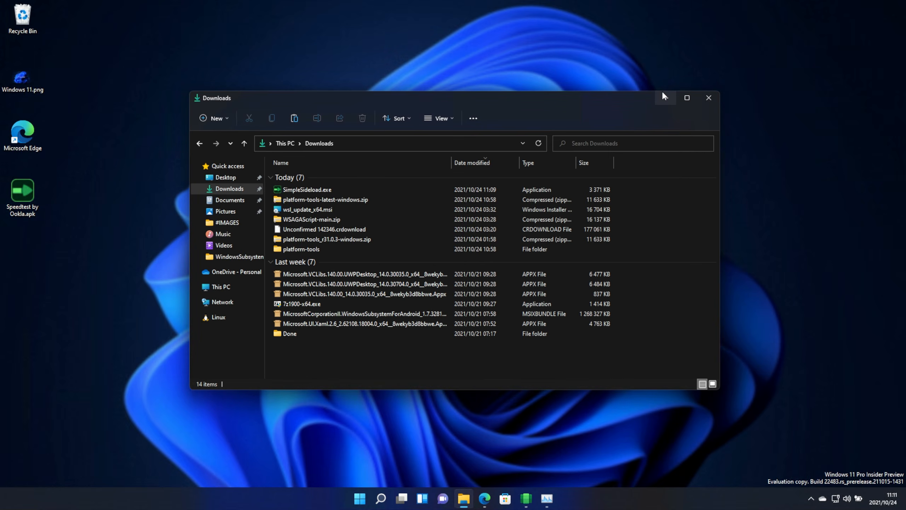
click(665, 97)
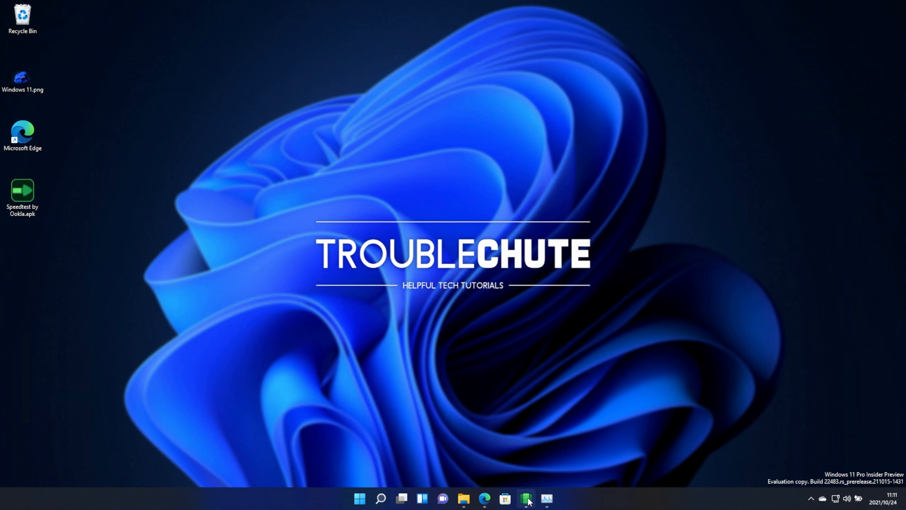
- Restart Windows Explorer from Task Manager and minimize Task Manager
click(546, 498)
drag(682, 151, 384, 125)
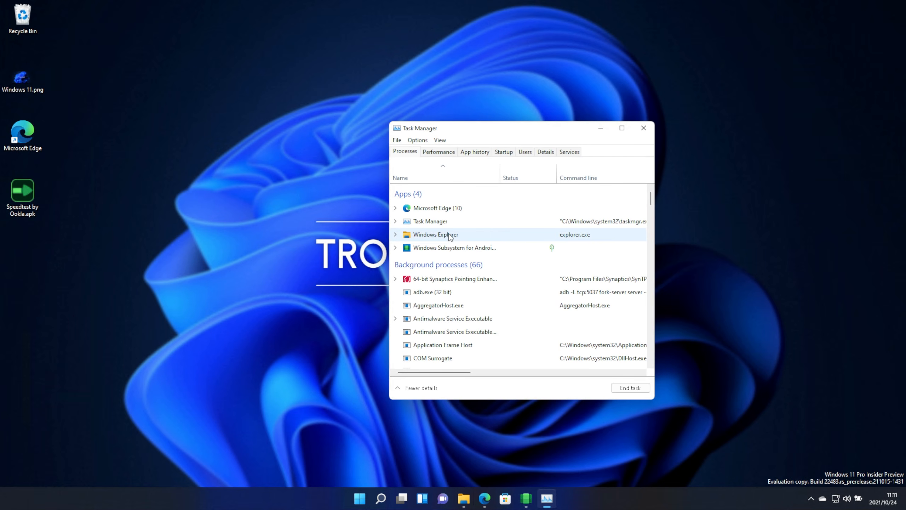
right_click(454, 235)
click(480, 249)
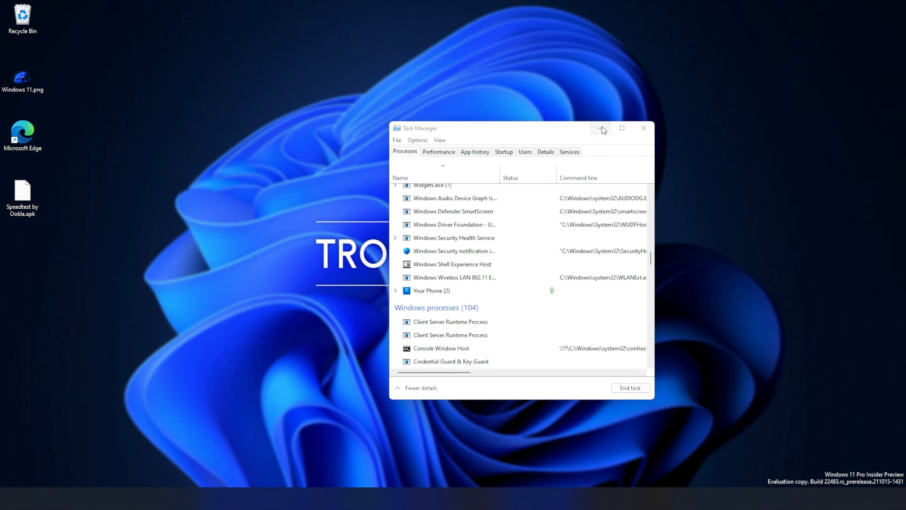
click(602, 128)
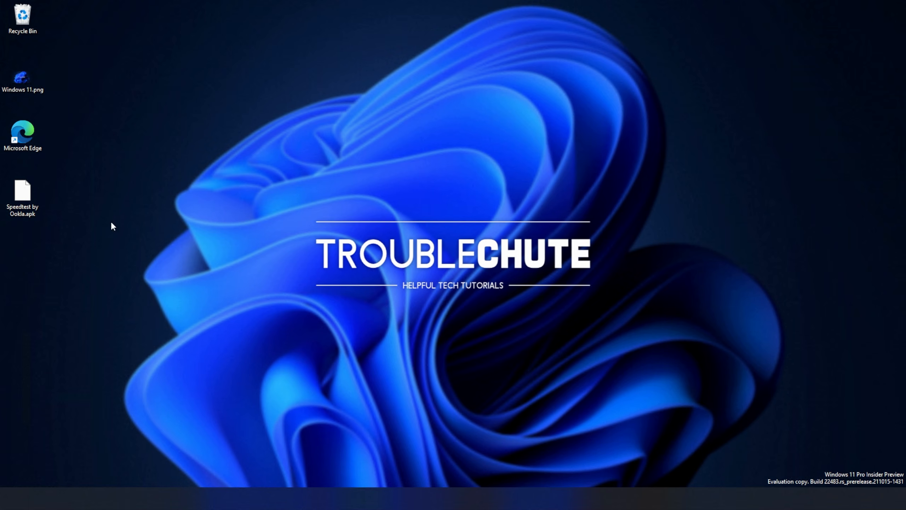
- Check the Speedtest by Ookla.apk context menu for the sideload option, then close the menu
right_click(37, 197)
click(125, 310)
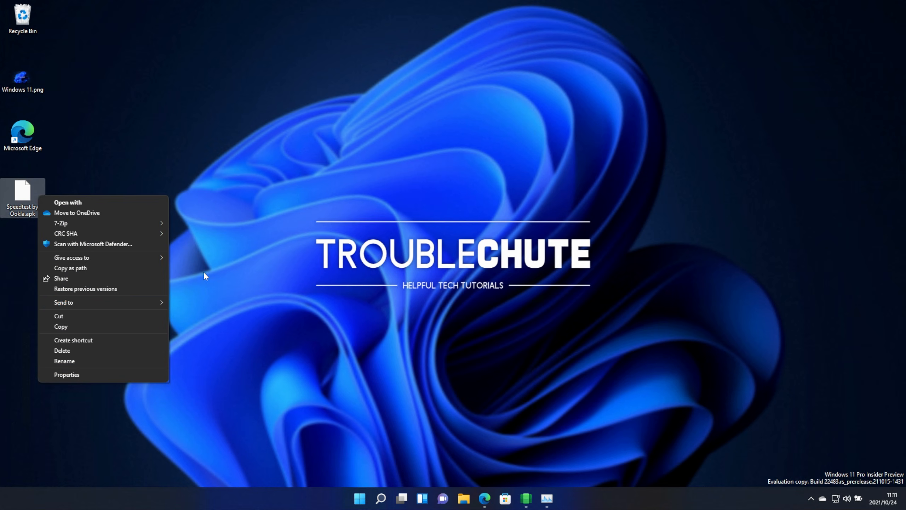
click(345, 245)
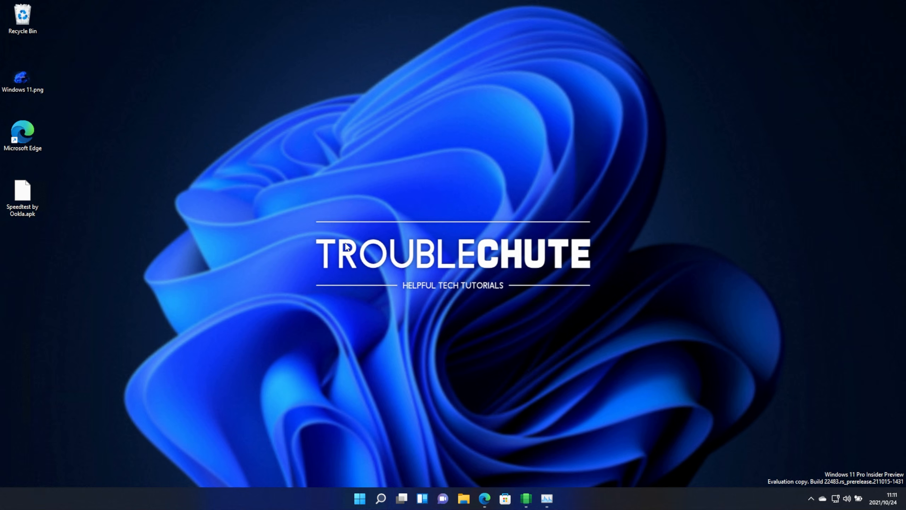